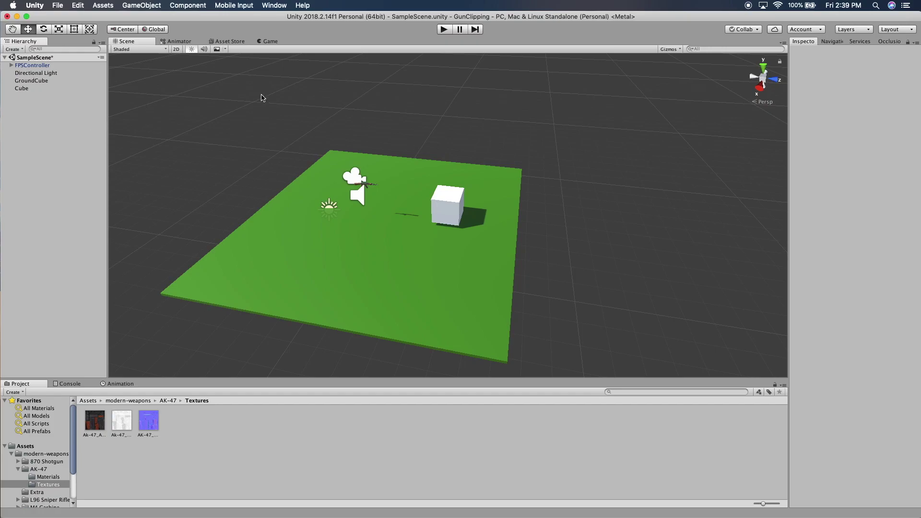
- Play-test the scene, walking into the white cube to show the AK-47 clipping through it
{"action": "left_click", "coordinate": [445, 30]}
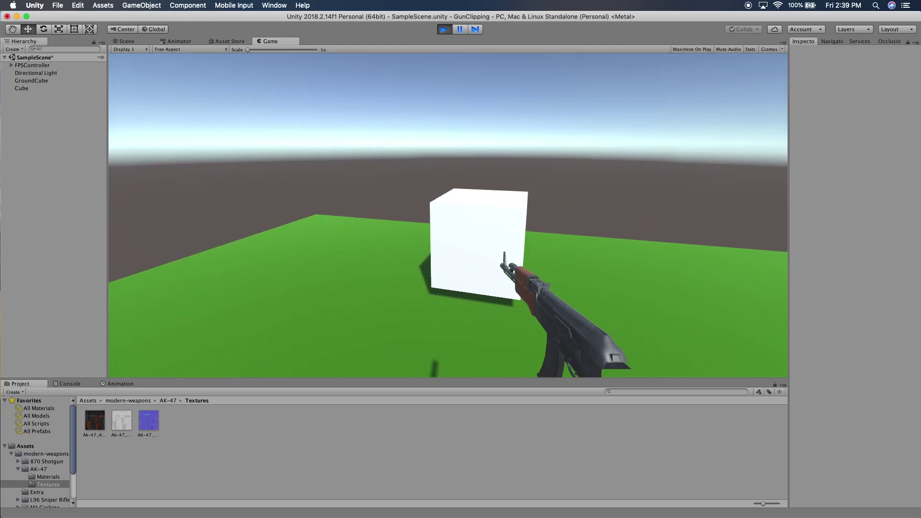
{"action": "key", "text": "w"}
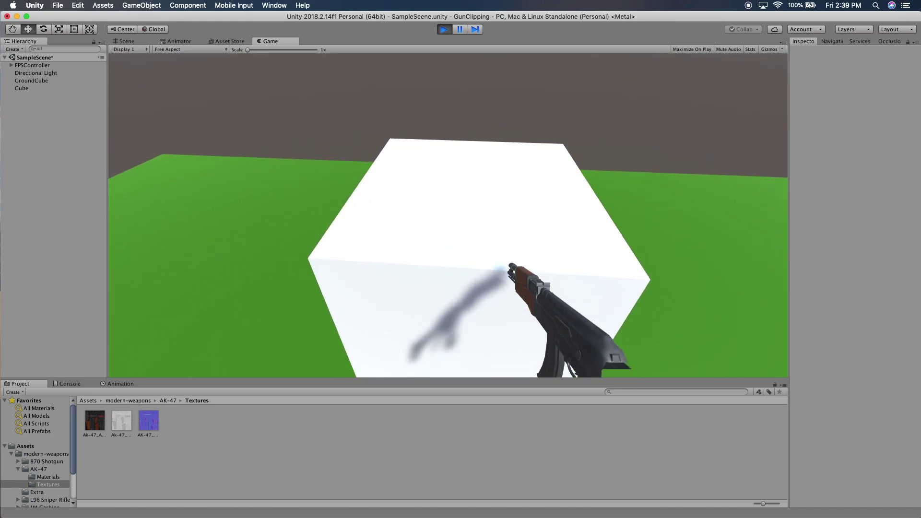
{"action": "key", "text": "d"}
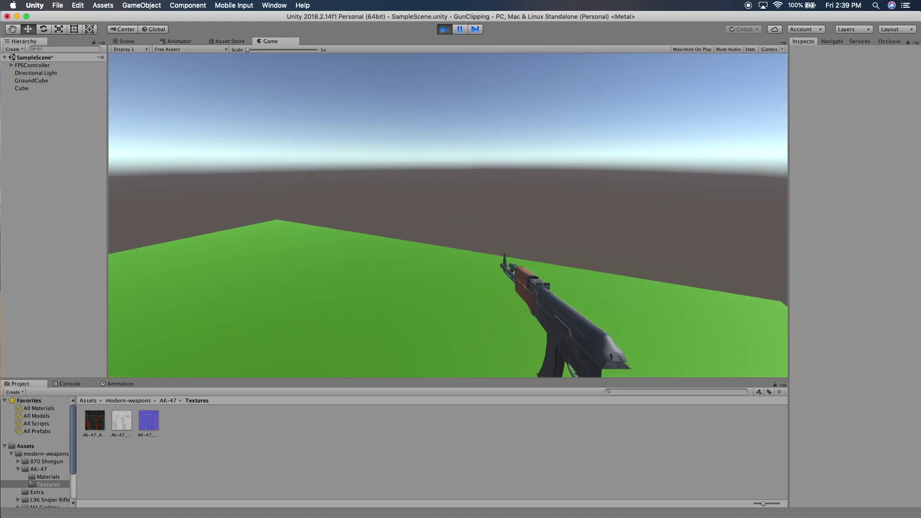
{"action": "key", "text": "w"}
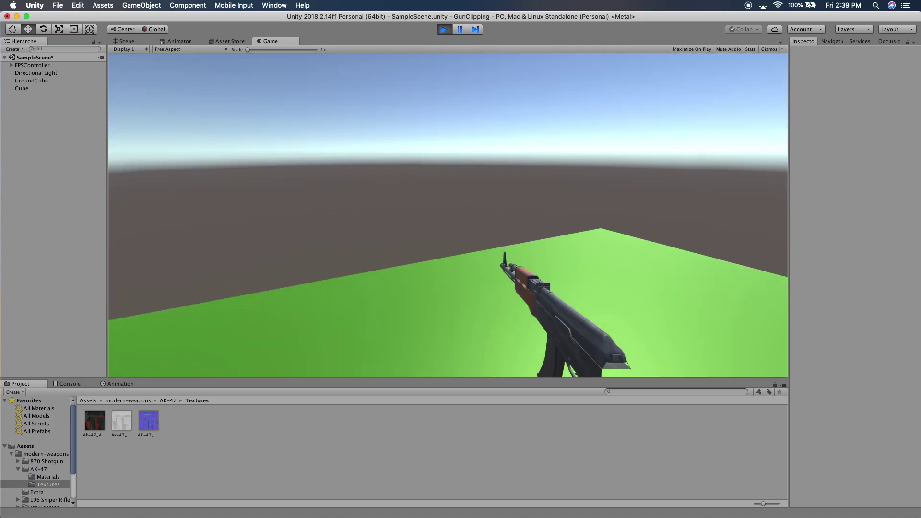
{"action": "key", "text": "Escape"}
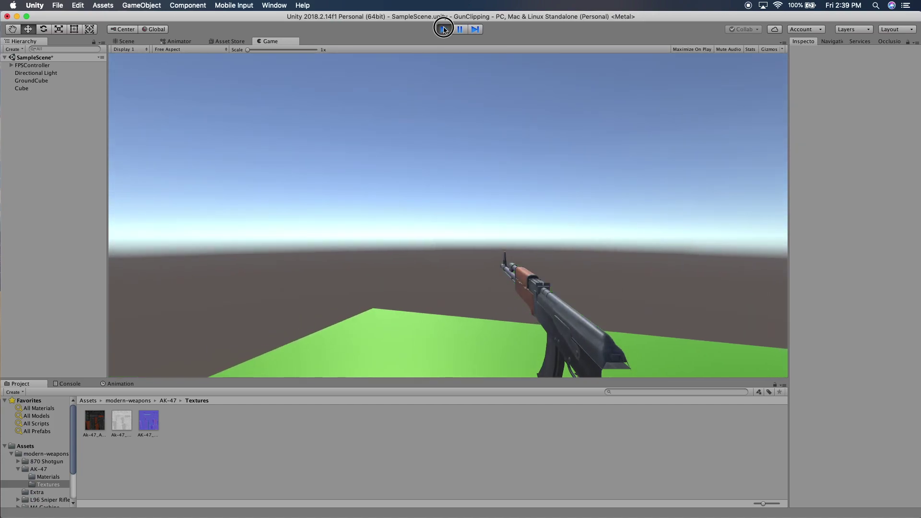
{"action": "left_click", "coordinate": [443, 29]}
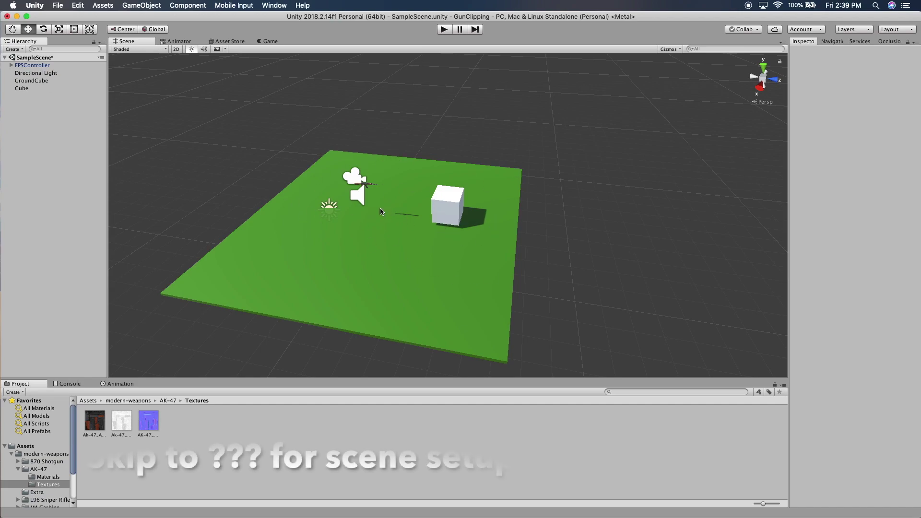
- Select and deselect GroundCube, show the top-level Assets folder, and zoom toward the cube
{"action": "left_click", "coordinate": [30, 81]}
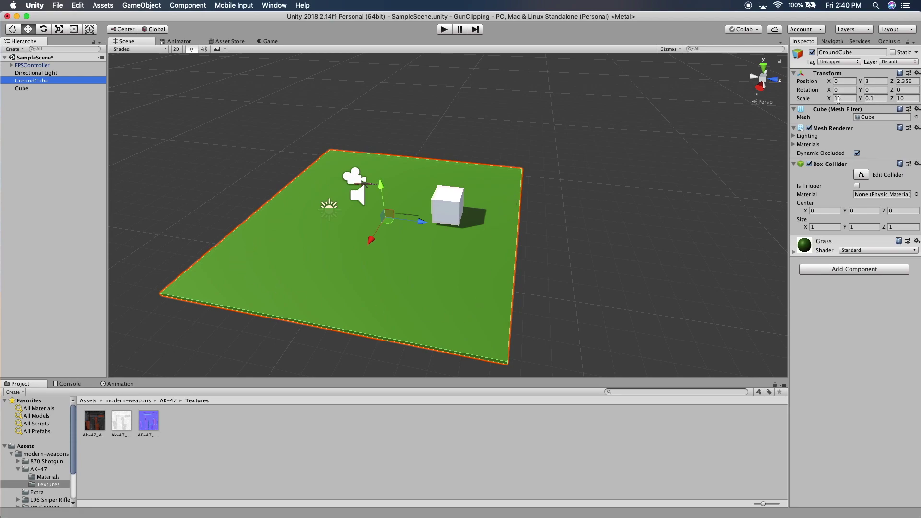
{"action": "left_click", "coordinate": [65, 100]}
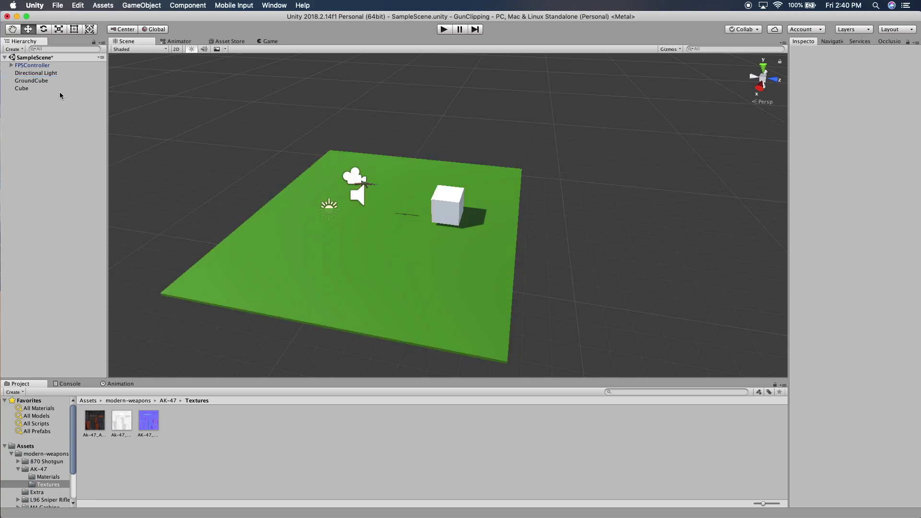
{"action": "left_click", "coordinate": [88, 401]}
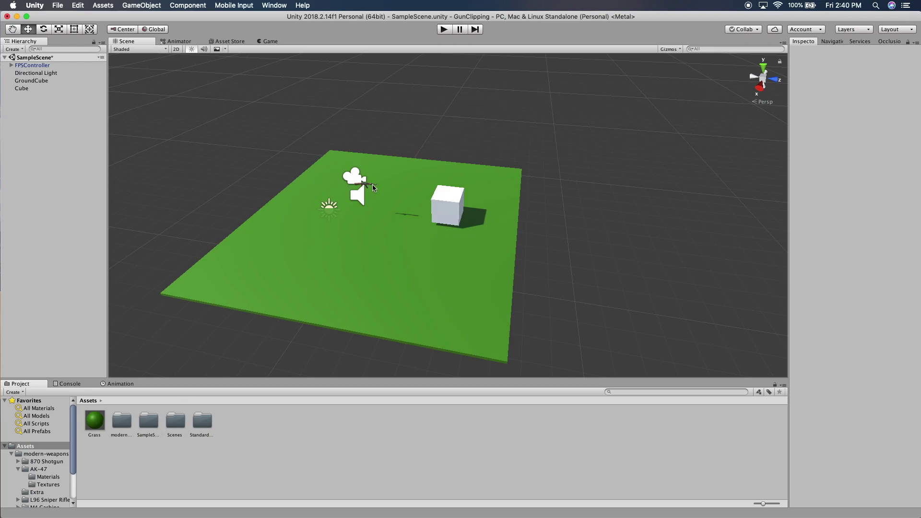
{"action": "scroll", "coordinate": [372, 184], "scroll_direction": "up", "scroll_amount": 5}
{"action": "left_click_drag", "start_coordinate": [355, 184], "coordinate": [307, 225], "text": "alt"}
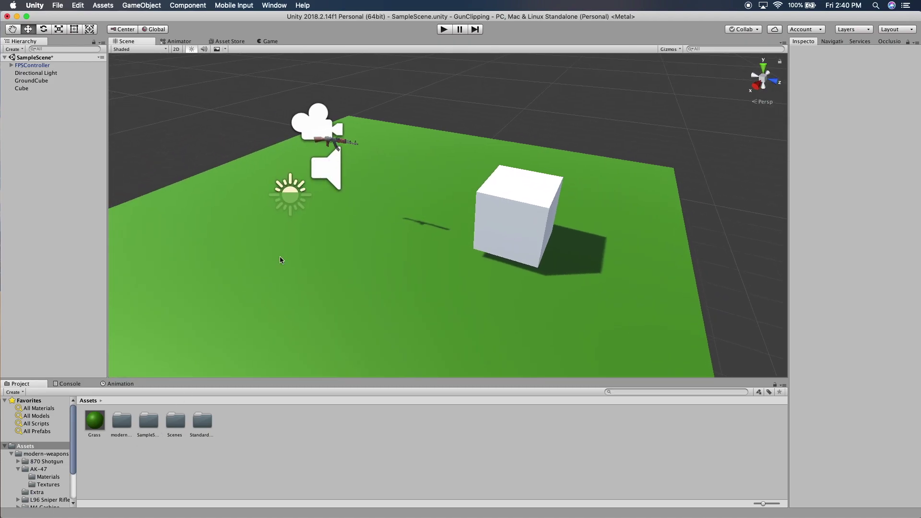
{"action": "left_click", "coordinate": [404, 506]}
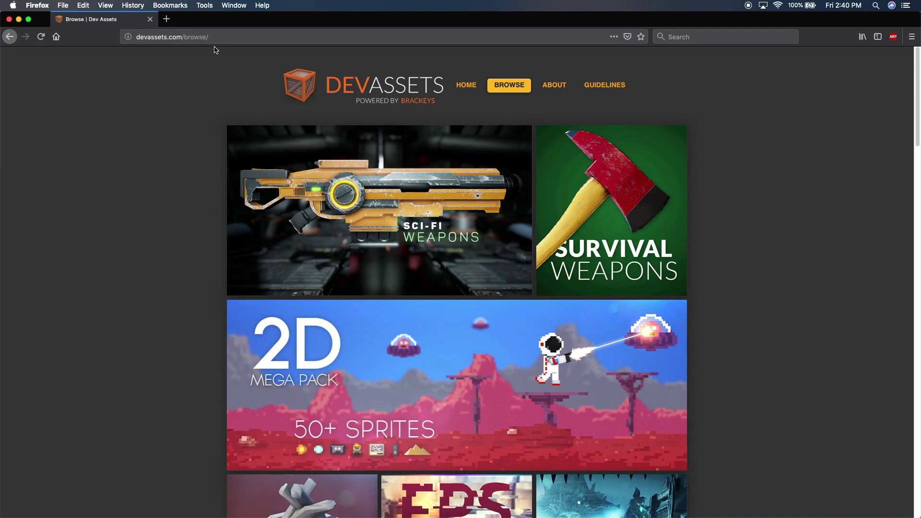
- Browse devassets.com to the Modern Weapons pack listing the AK-47, then minimize Firefox
{"action": "left_click", "coordinate": [215, 37]}
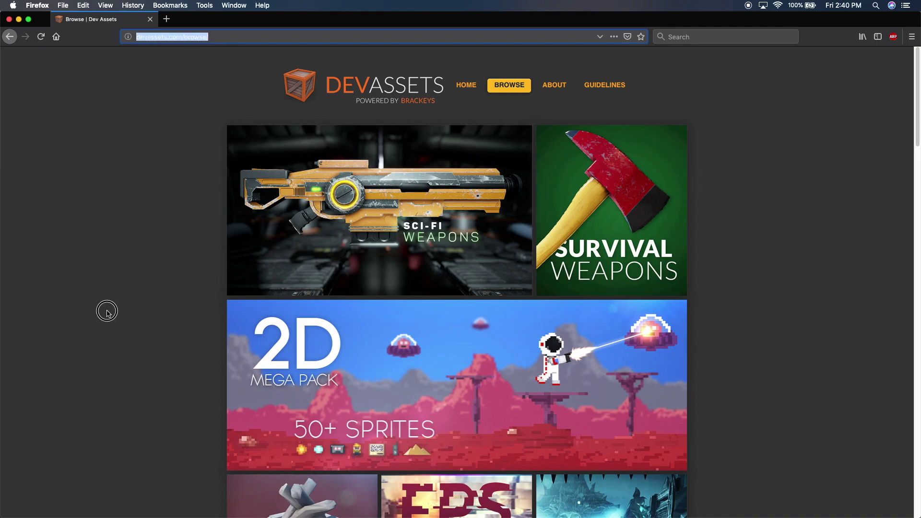
{"action": "left_click", "coordinate": [144, 321]}
{"action": "scroll", "coordinate": [370, 339], "scroll_direction": "down", "scroll_amount": 10}
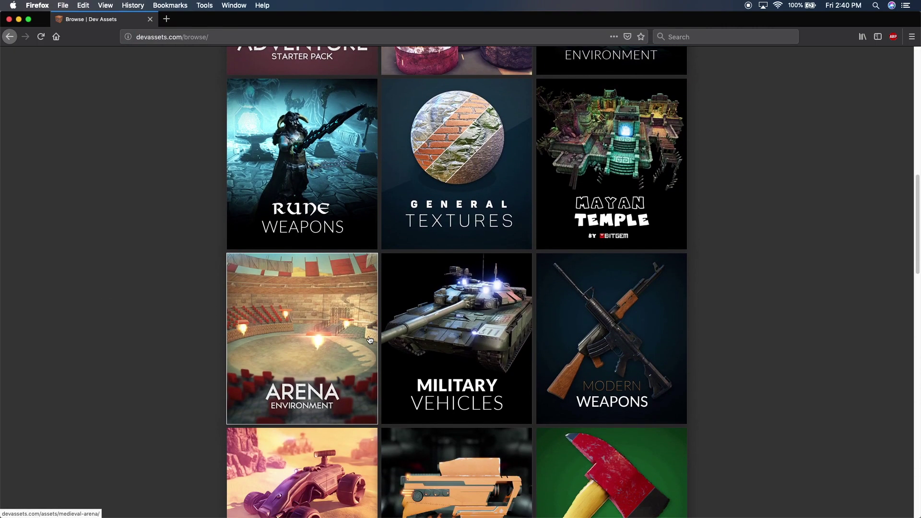
{"action": "scroll", "coordinate": [369, 340], "scroll_direction": "down", "scroll_amount": 3}
{"action": "left_click", "coordinate": [607, 180]}
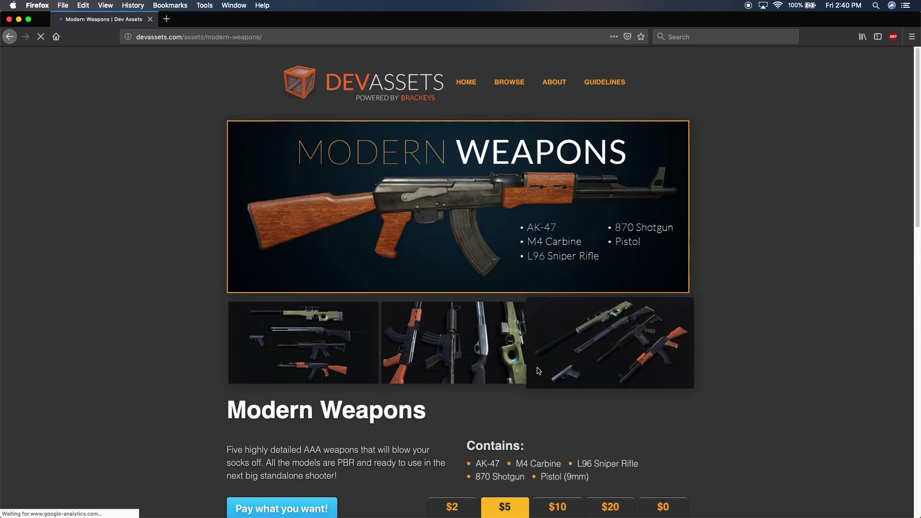
{"action": "scroll", "coordinate": [537, 369], "scroll_direction": "down", "scroll_amount": 3}
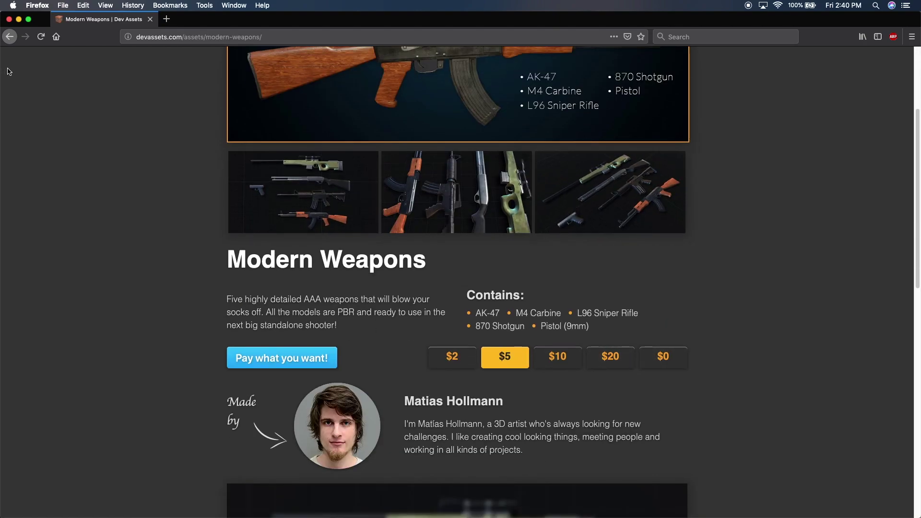
{"action": "left_click", "coordinate": [19, 20]}
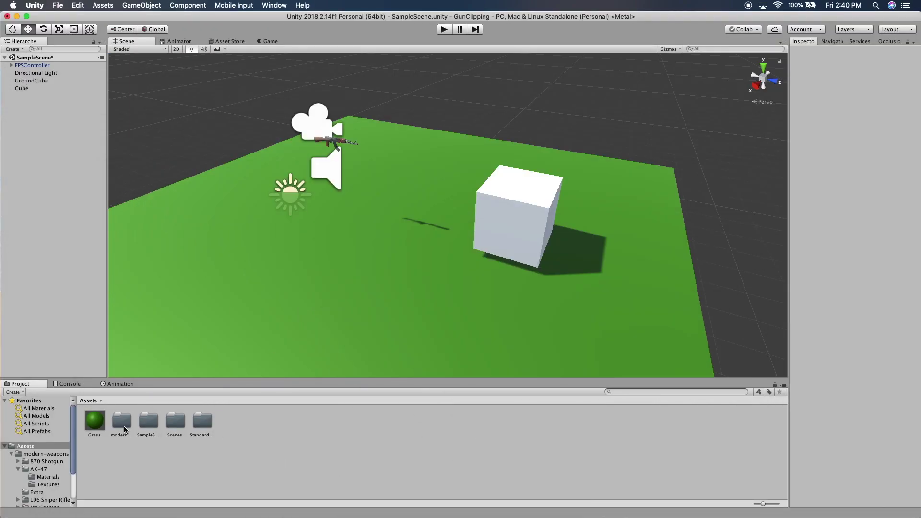
- Open modern-weapons/AK-47, expand FPSController > FirstPersonCharacter to reveal the AK-47, and view the Game tab
{"action": "double_click", "coordinate": [118, 420]}
{"action": "double_click", "coordinate": [118, 420]}
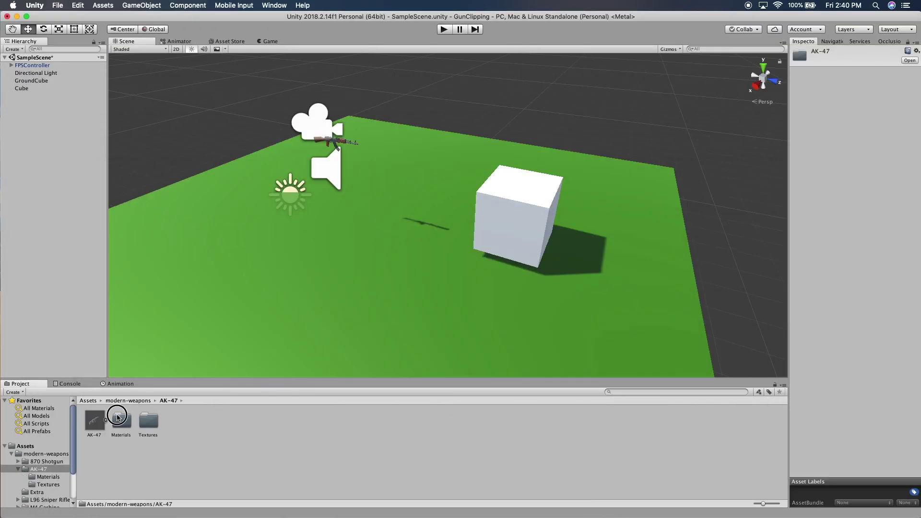
{"action": "left_click", "coordinate": [11, 66]}
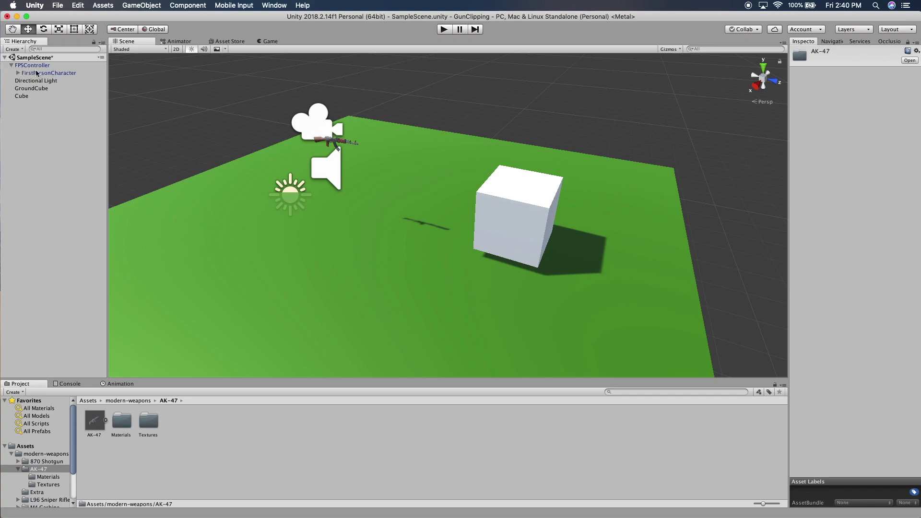
{"action": "left_click", "coordinate": [17, 73]}
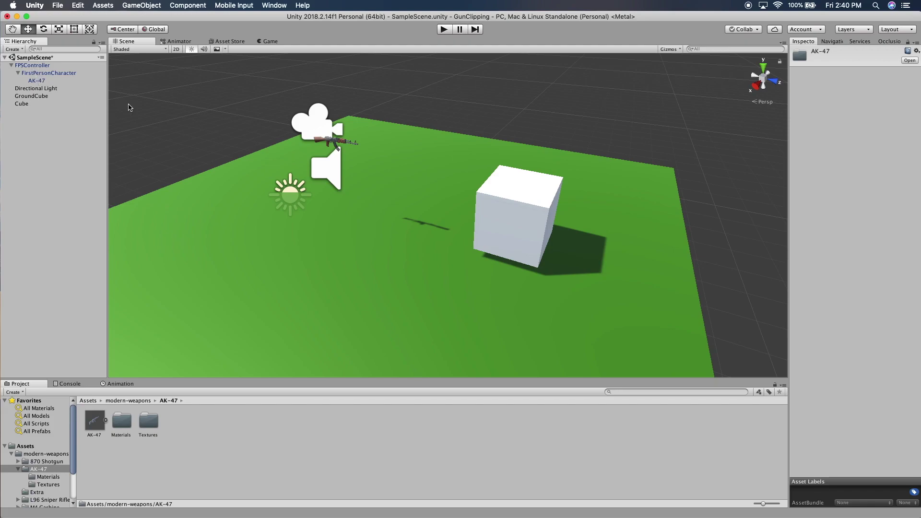
{"action": "left_click", "coordinate": [264, 42]}
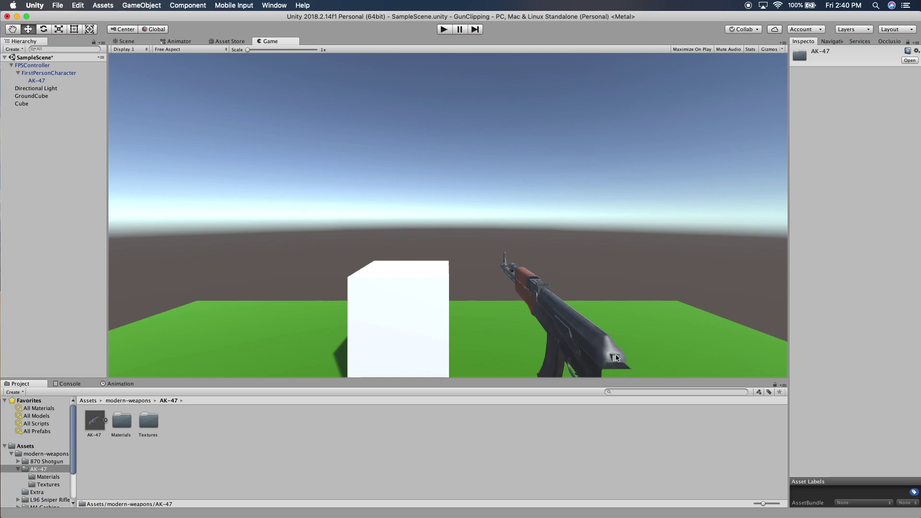
{"action": "left_click", "coordinate": [51, 74]}
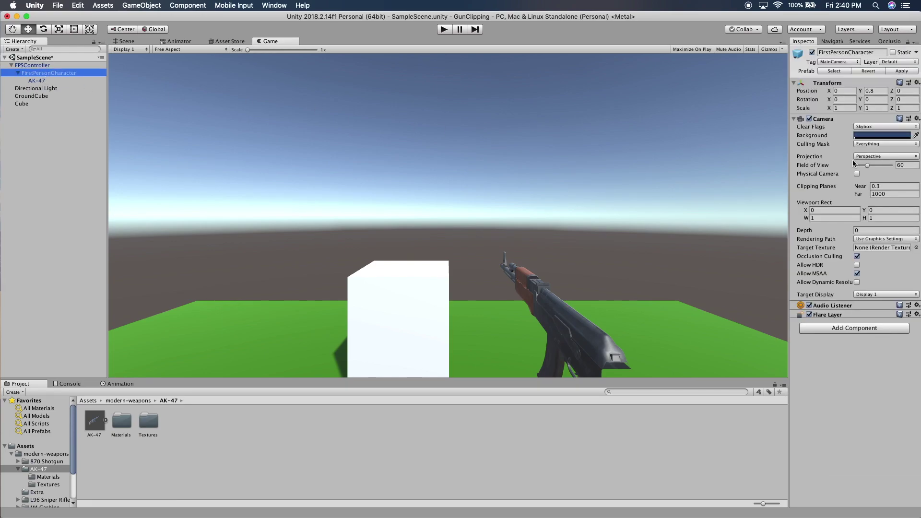
- Drag the FirstPersonCharacter camera's Near clipping plane down to 0.01
{"action": "left_click_drag", "start_coordinate": [863, 187], "coordinate": [846, 187]}
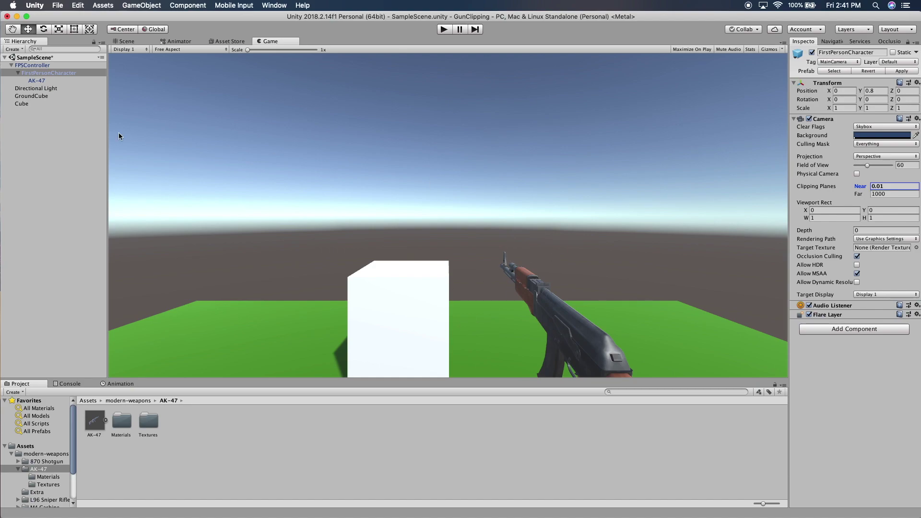
{"action": "left_click", "coordinate": [35, 138]}
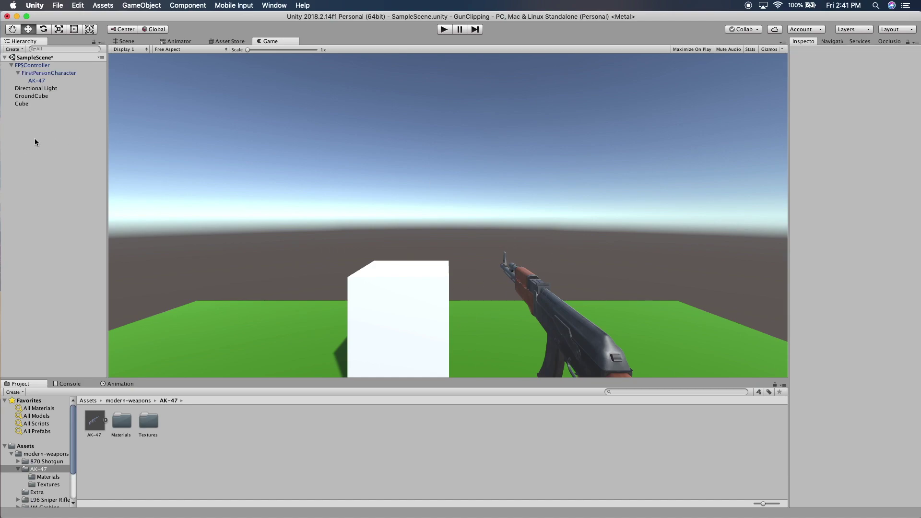
- Create a child camera under FirstPersonCharacter named Weaponcam and remove its Audio Listener component
{"action": "right_click", "coordinate": [50, 77]}
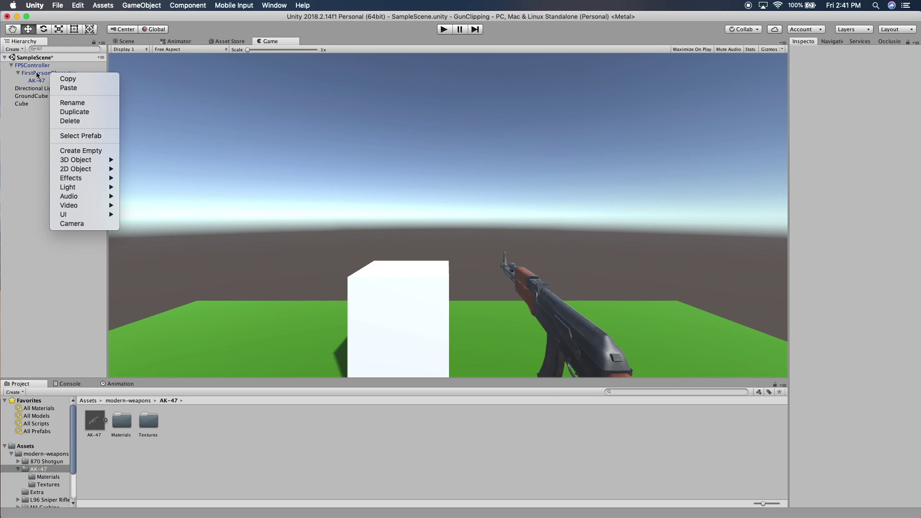
{"action": "left_click", "coordinate": [70, 223]}
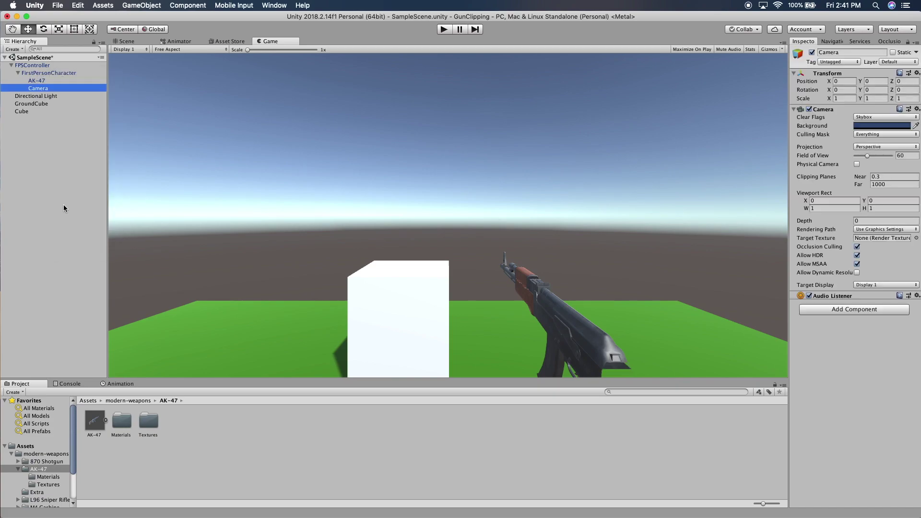
{"action": "left_click", "coordinate": [850, 52]}
{"action": "type", "text": "Weaponcam"}
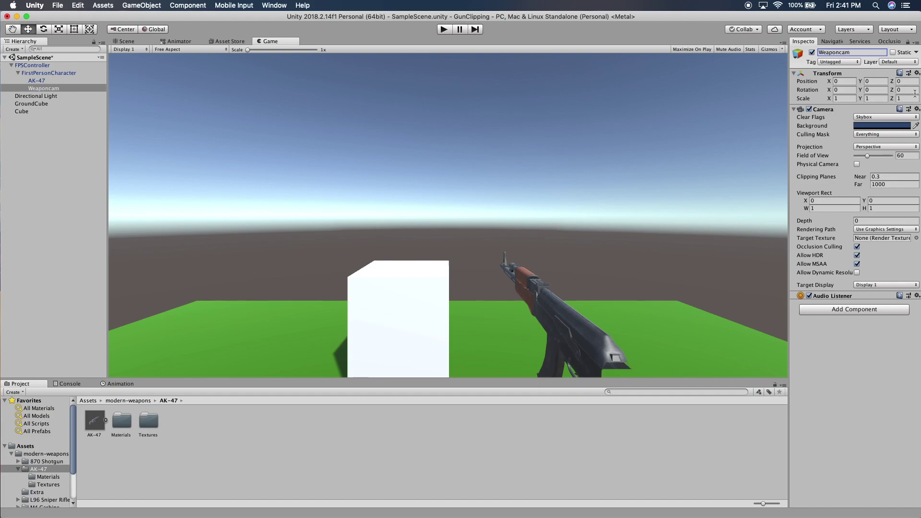
{"action": "left_click", "coordinate": [916, 295]}
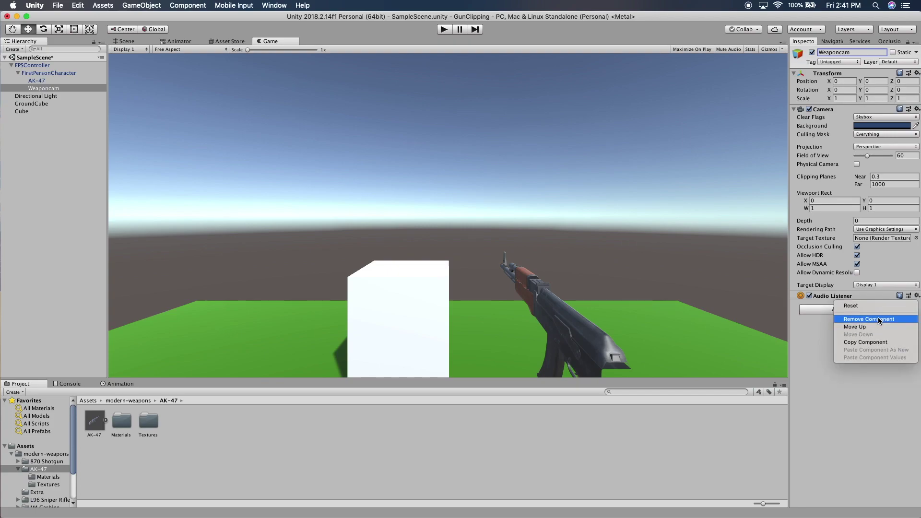
{"action": "left_click", "coordinate": [878, 318]}
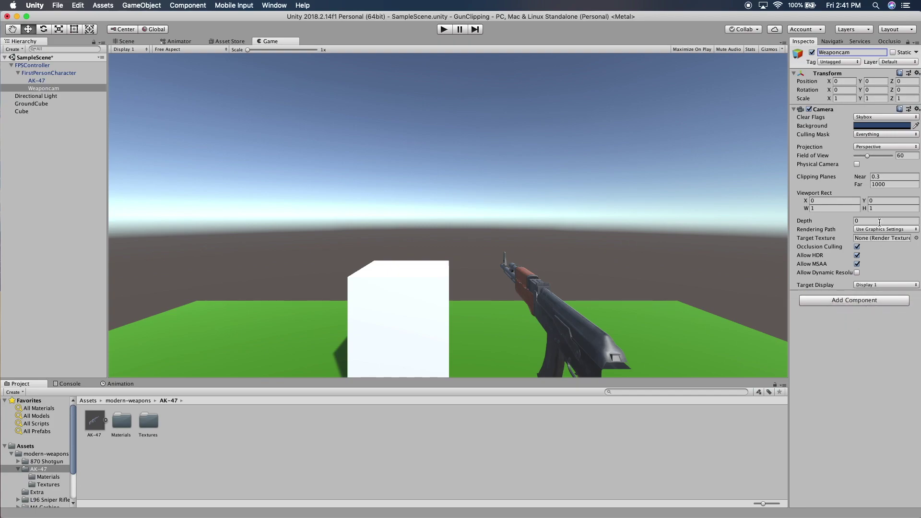
- Add a new user layer named Gun from the AK-47's Layer dropdown
{"action": "left_click", "coordinate": [829, 111]}
{"action": "left_click", "coordinate": [38, 81]}
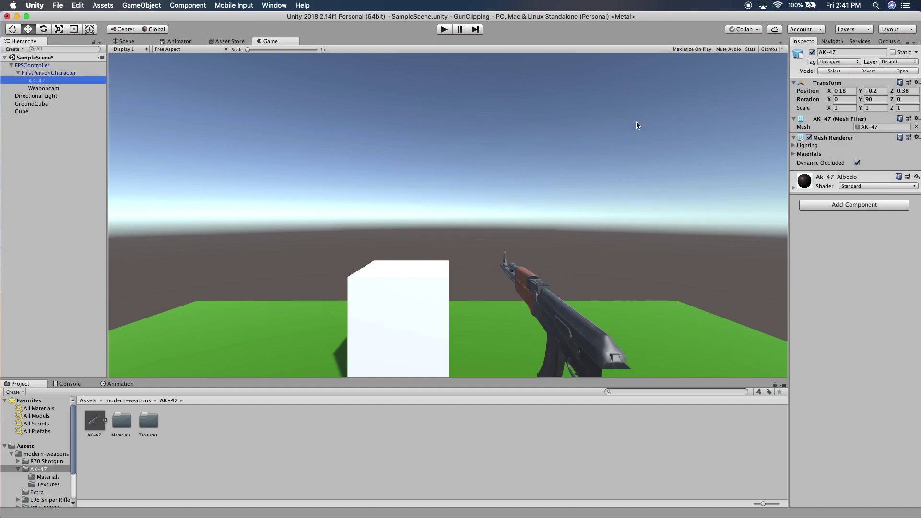
{"action": "left_click", "coordinate": [896, 63]}
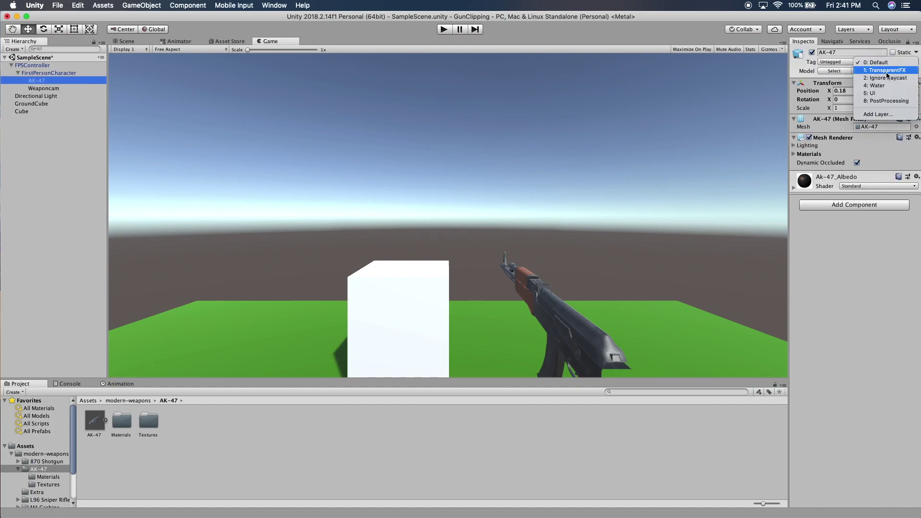
{"action": "left_click", "coordinate": [881, 111]}
{"action": "left_click", "coordinate": [868, 180]}
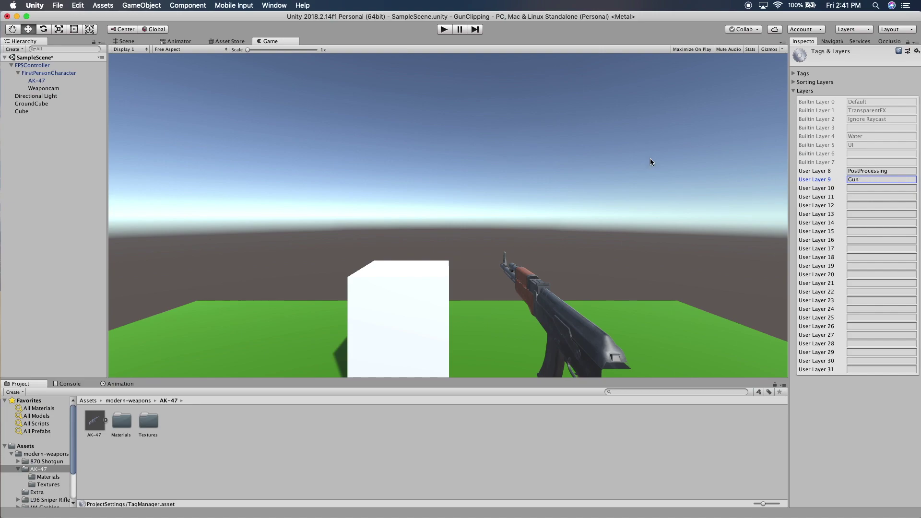
- Assign the AK-47 object to the Gun layer
{"action": "left_click", "coordinate": [36, 80]}
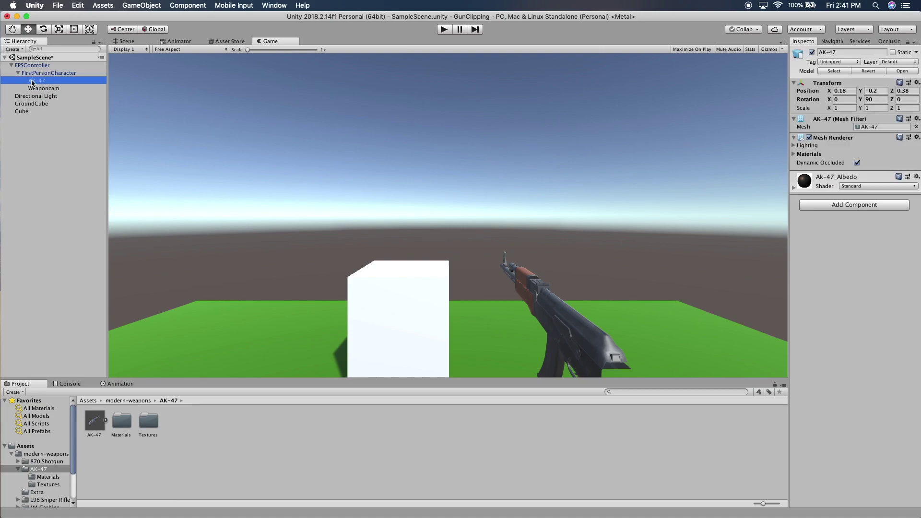
{"action": "left_click", "coordinate": [905, 62]}
{"action": "left_click", "coordinate": [890, 108]}
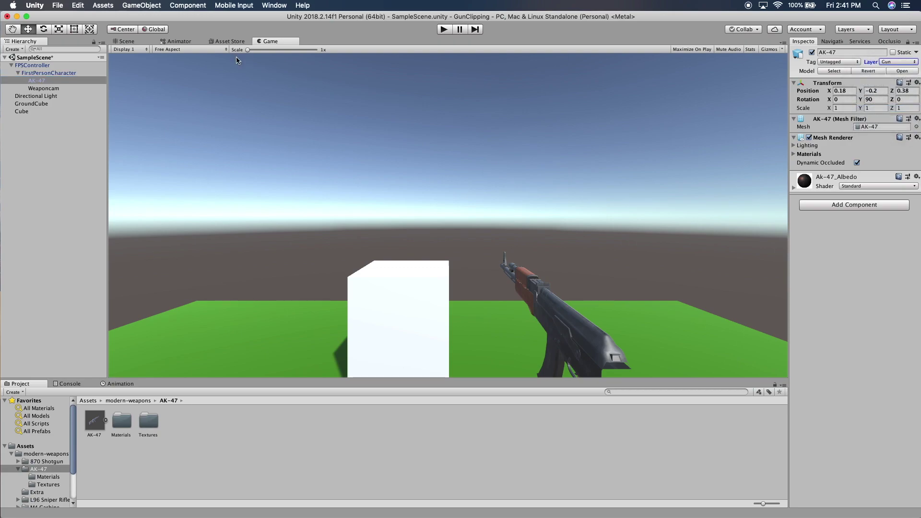
{"action": "left_click", "coordinate": [41, 73]}
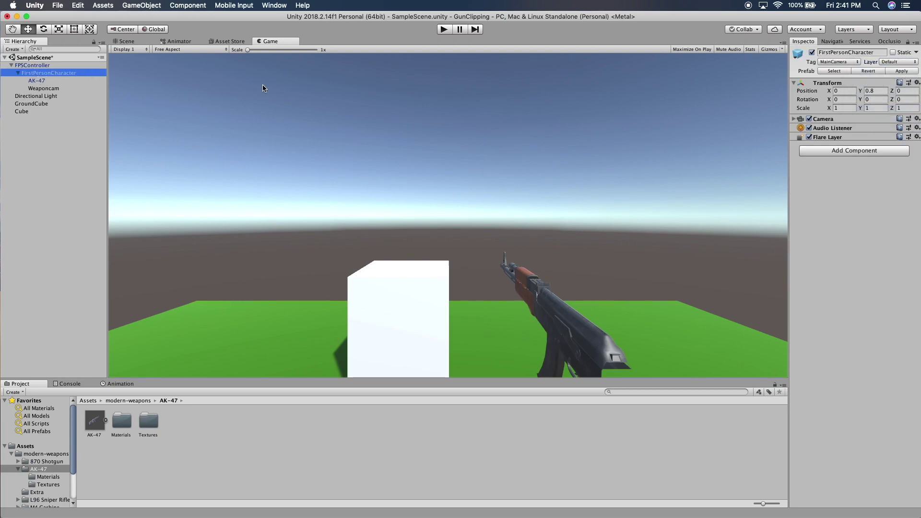
- Uncheck Gun in the FirstPersonCharacter camera's Culling Mask
{"action": "left_click", "coordinate": [823, 119]}
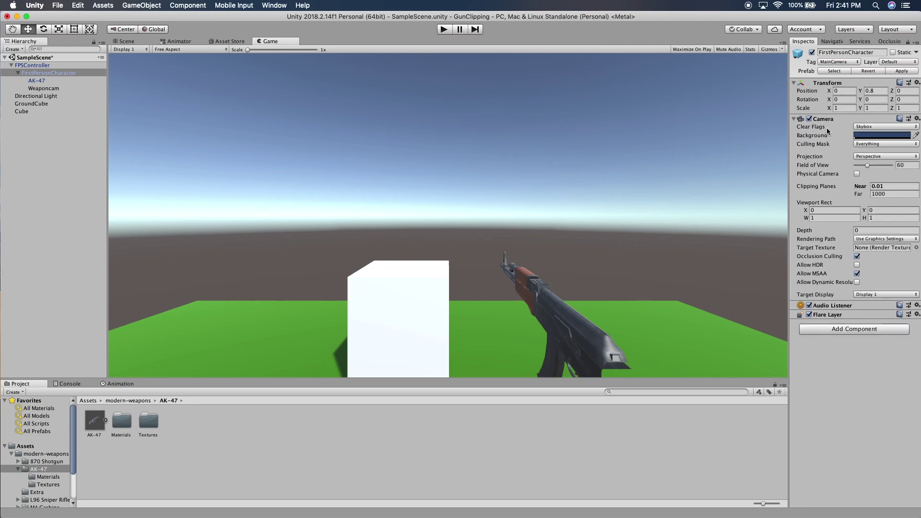
{"action": "left_click", "coordinate": [863, 145]}
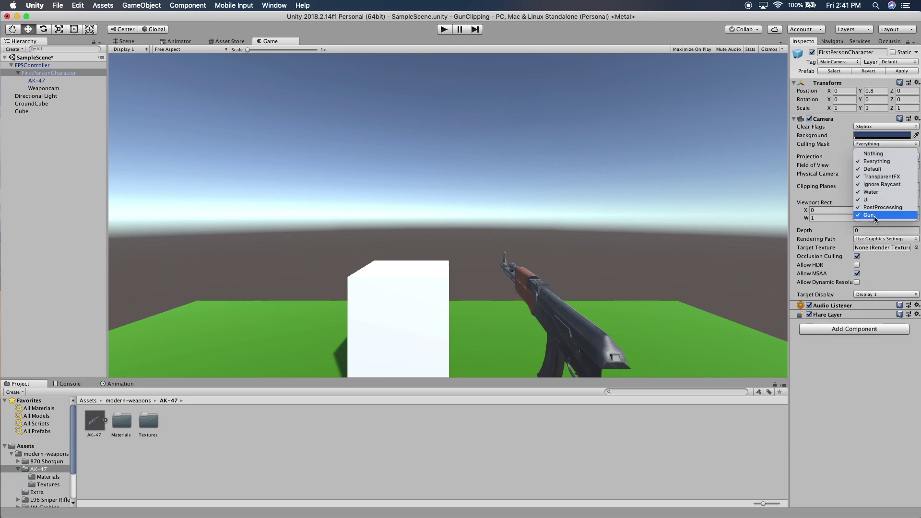
{"action": "left_click", "coordinate": [874, 216]}
{"action": "left_click", "coordinate": [873, 144]}
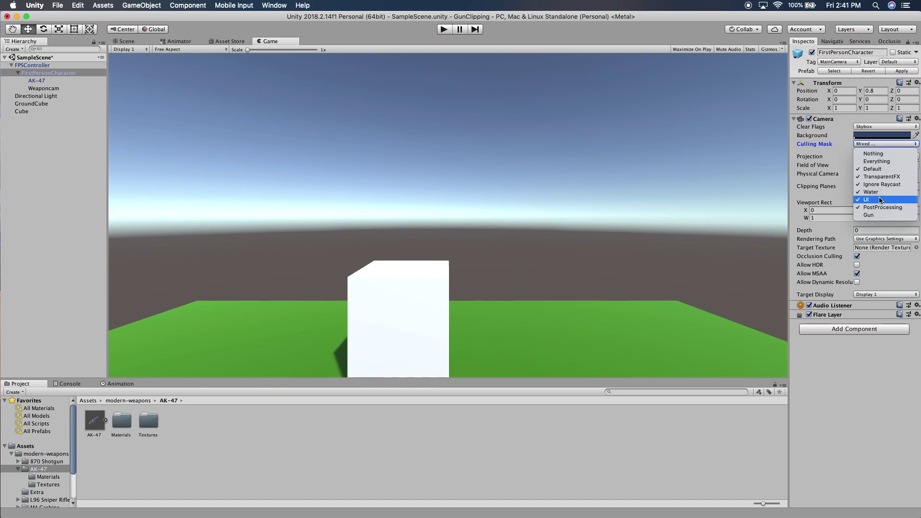
{"action": "left_click", "coordinate": [840, 144]}
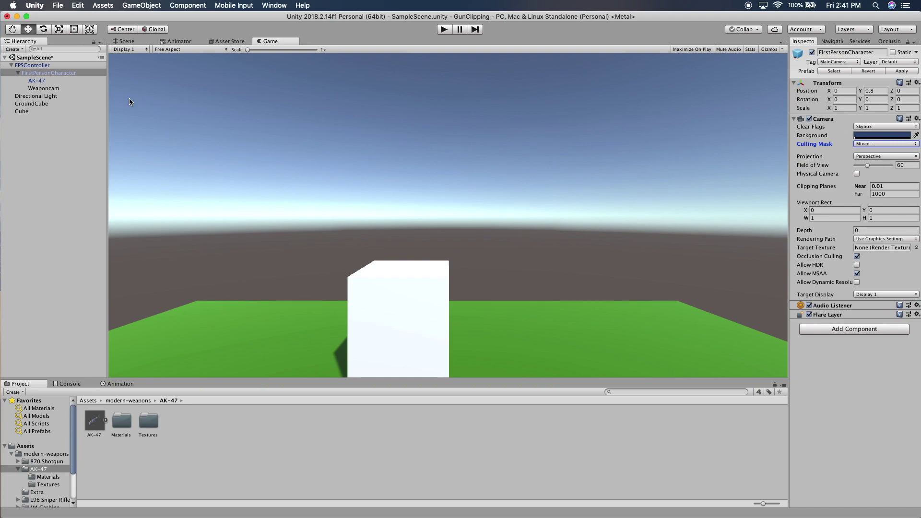
- Set Weaponcam's Culling Mask to Nothing, then to only the Gun layer
{"action": "left_click", "coordinate": [51, 89]}
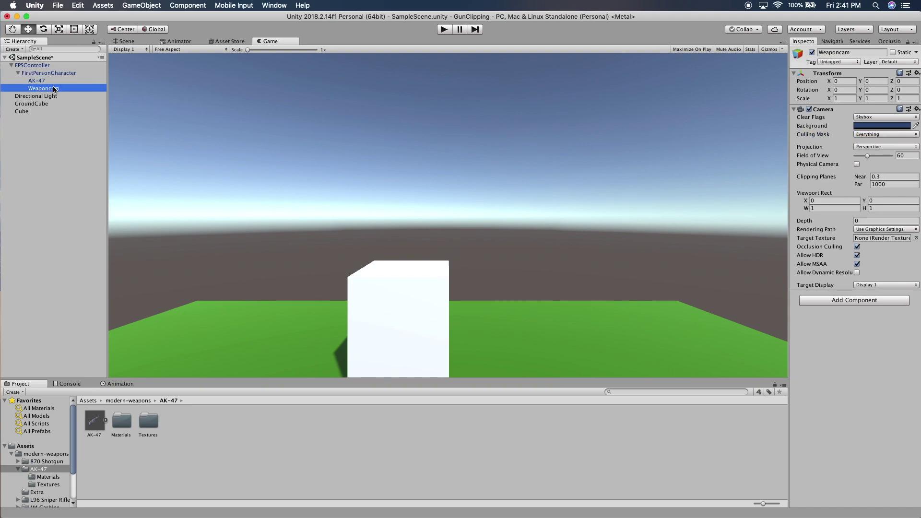
{"action": "left_click", "coordinate": [869, 137]}
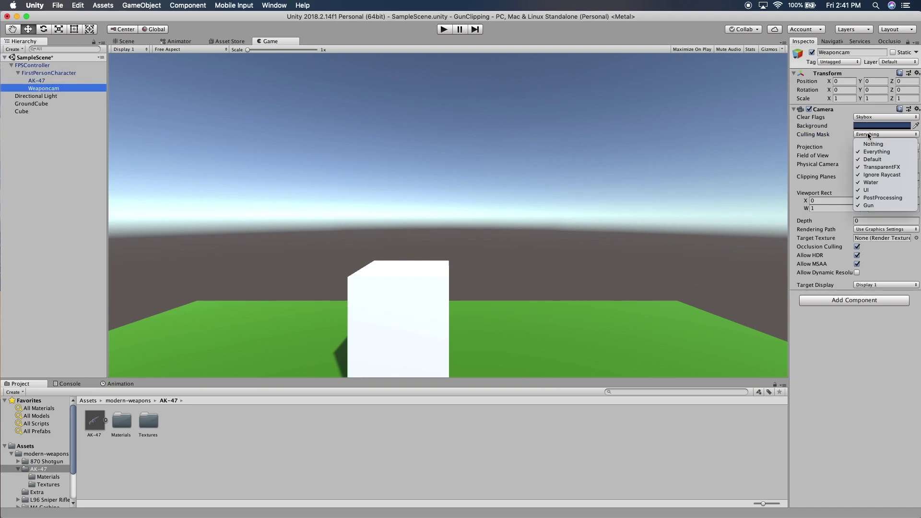
{"action": "left_click", "coordinate": [868, 135]}
{"action": "left_click", "coordinate": [869, 135]}
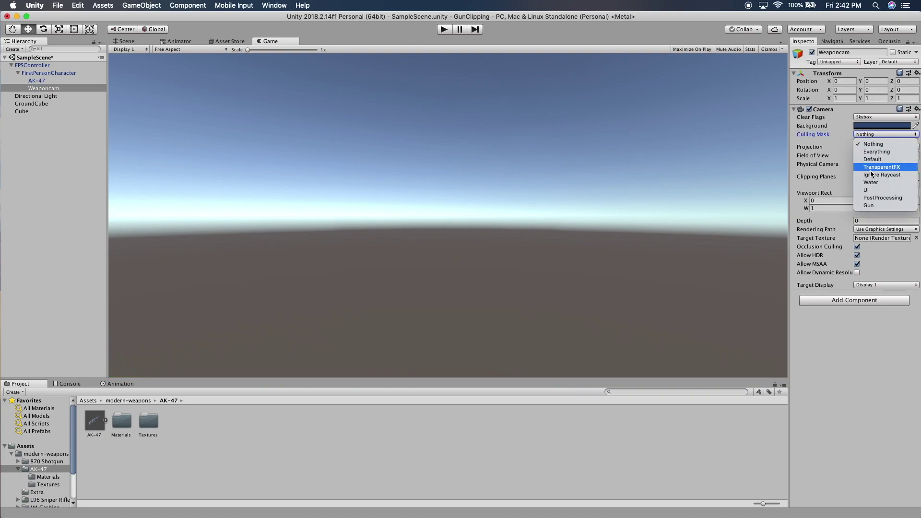
{"action": "left_click", "coordinate": [871, 205]}
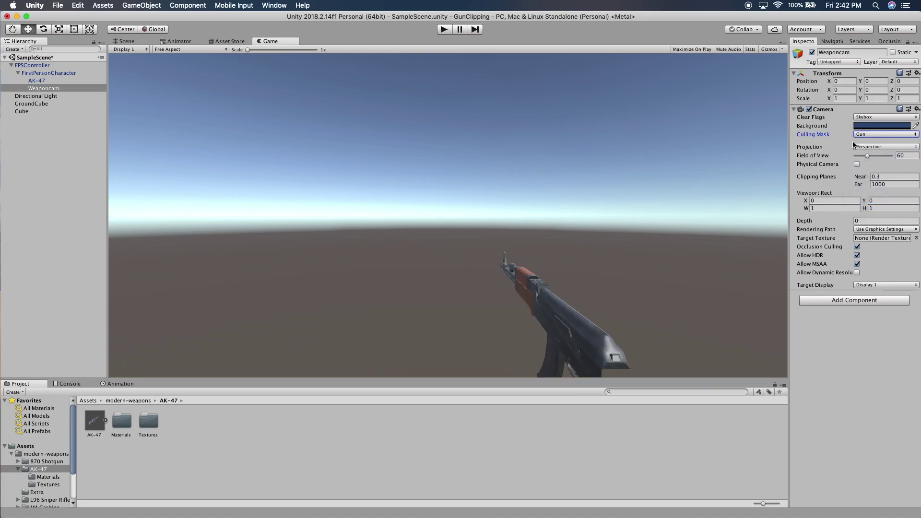
- Set Weaponcam's Clear Flags to Depth only and its Near clipping plane to 0.01
{"action": "left_click", "coordinate": [868, 118]}
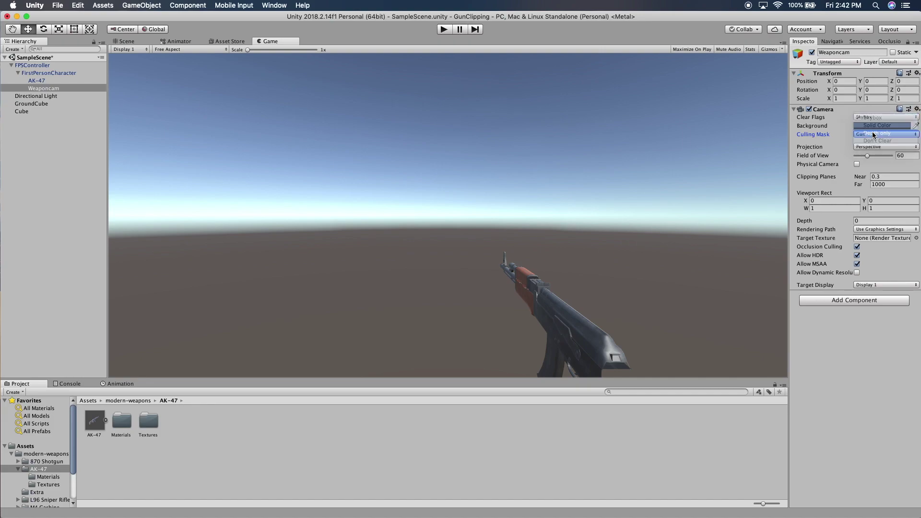
{"action": "left_click", "coordinate": [872, 132]}
{"action": "left_click", "coordinate": [871, 117]}
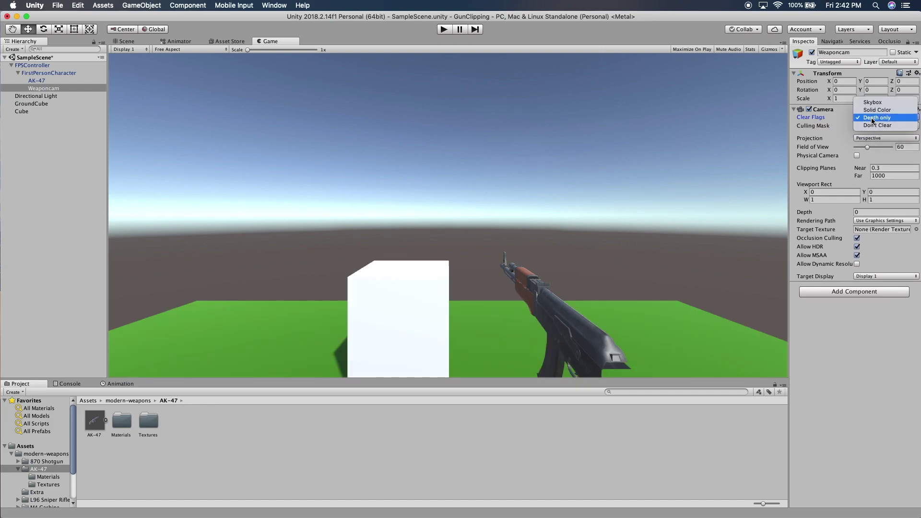
{"action": "left_click", "coordinate": [871, 118]}
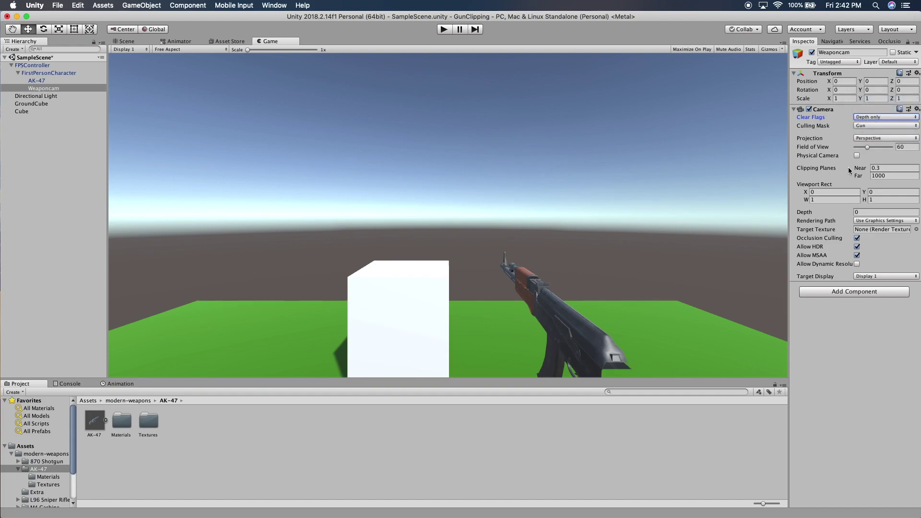
{"action": "left_click_drag", "start_coordinate": [863, 171], "coordinate": [849, 169]}
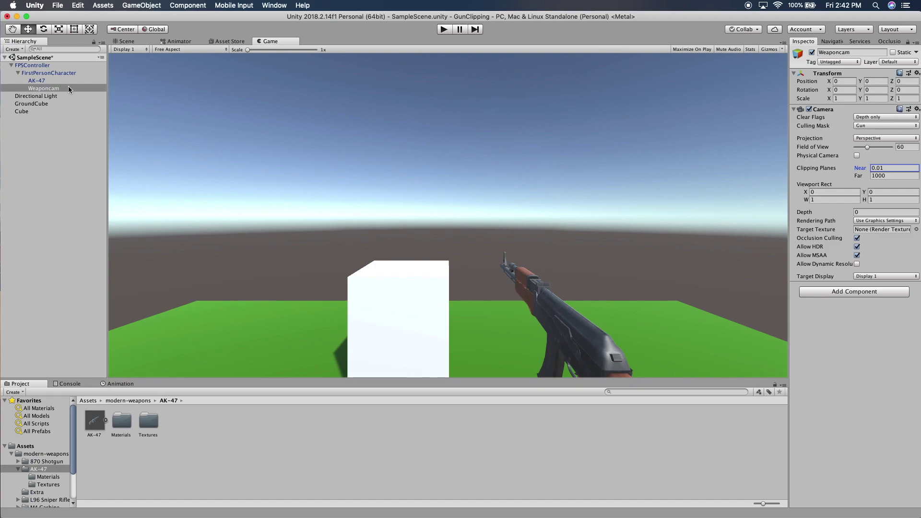
- Set the FirstPersonCharacter camera's Near clipping plane back to 0.3
{"action": "left_click", "coordinate": [56, 74]}
{"action": "left_click", "coordinate": [888, 191]}
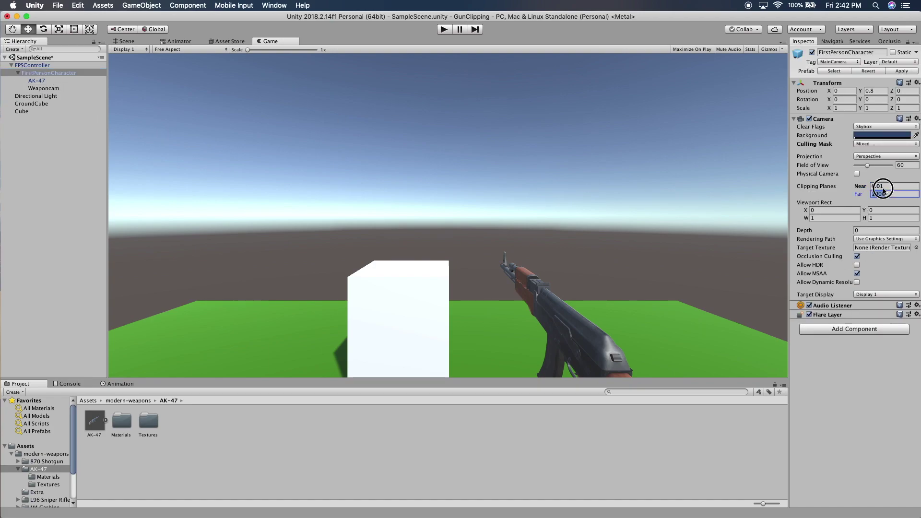
{"action": "left_click", "coordinate": [889, 186]}
{"action": "type", "text": "0.3"}
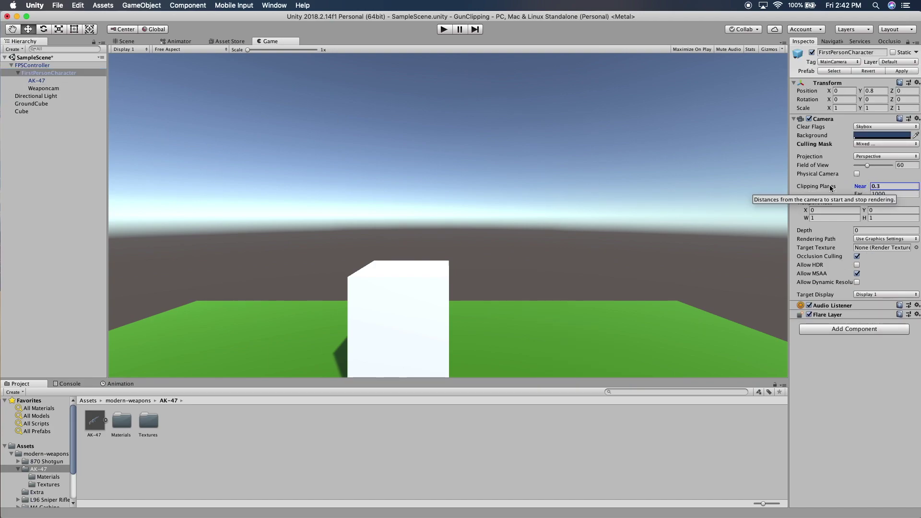
- Give Weaponcam a Depth of 1 and start Play mode to test
{"action": "left_click", "coordinate": [43, 88]}
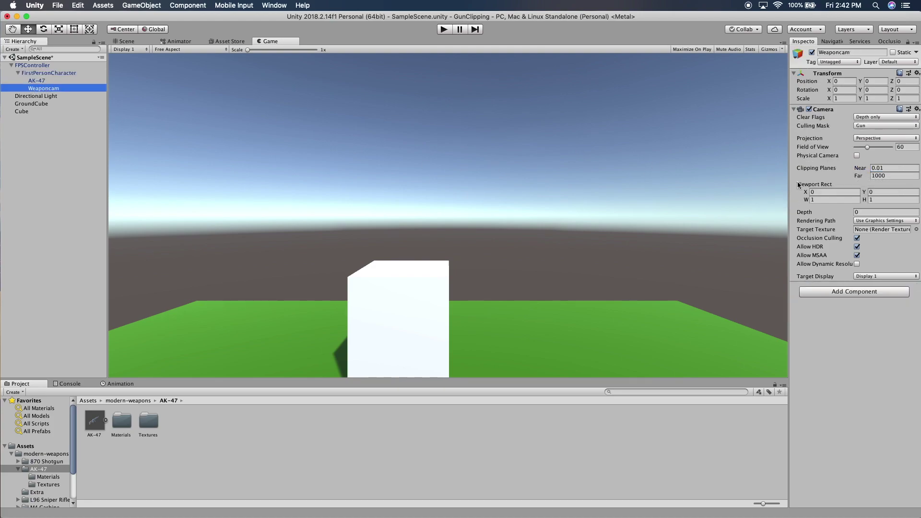
{"action": "left_click", "coordinate": [859, 212]}
{"action": "type", "text": "1"}
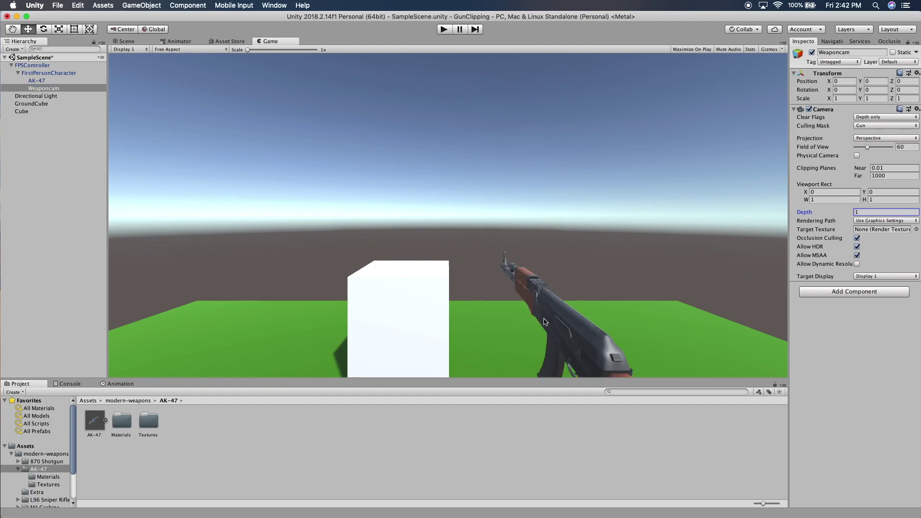
{"action": "left_click", "coordinate": [443, 30]}
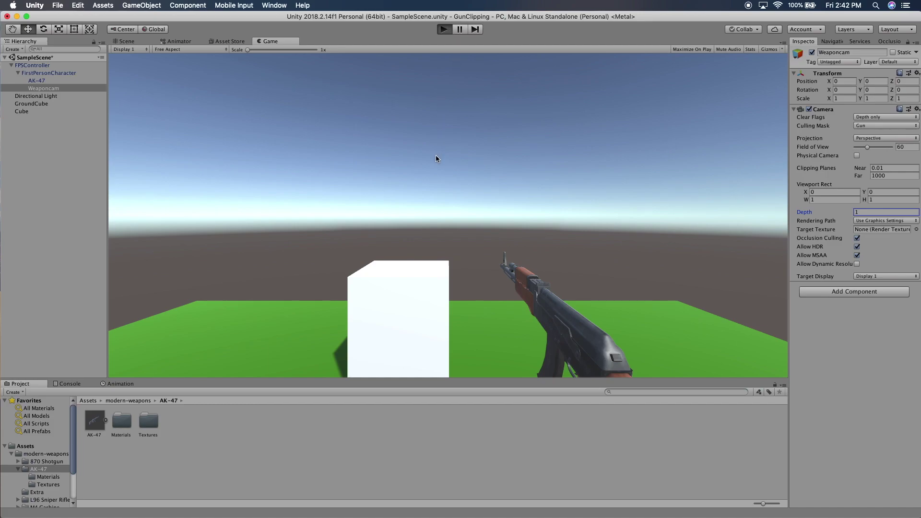
- Walk the player forward into the white cube to check the AK-47 stays drawn in front
{"action": "key", "text": "w"}
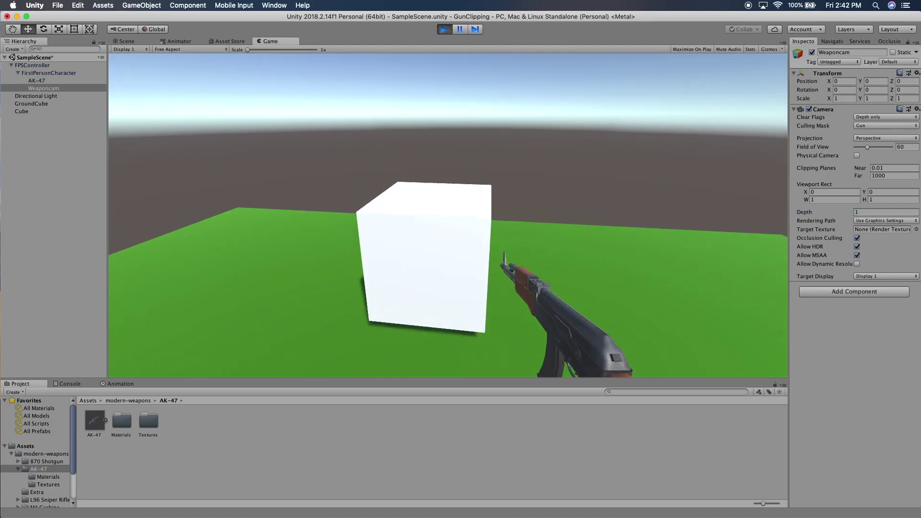
{"action": "key", "text": "w"}
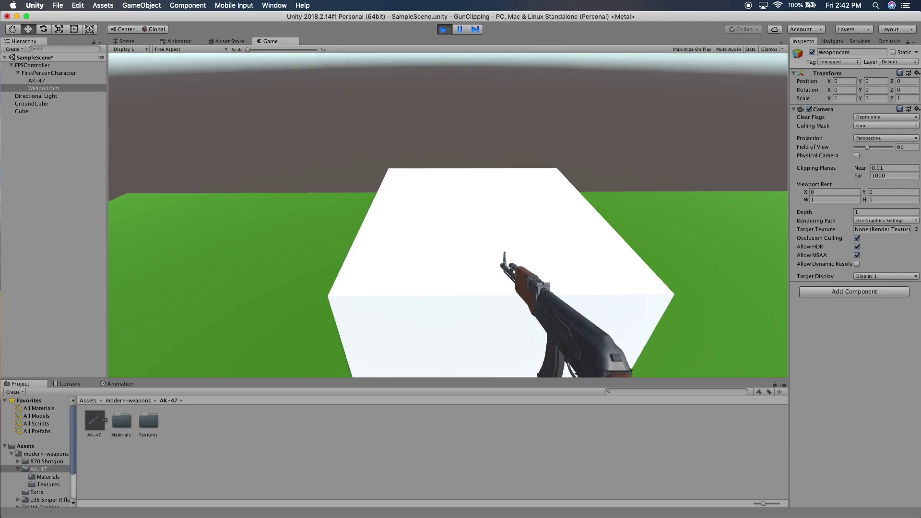